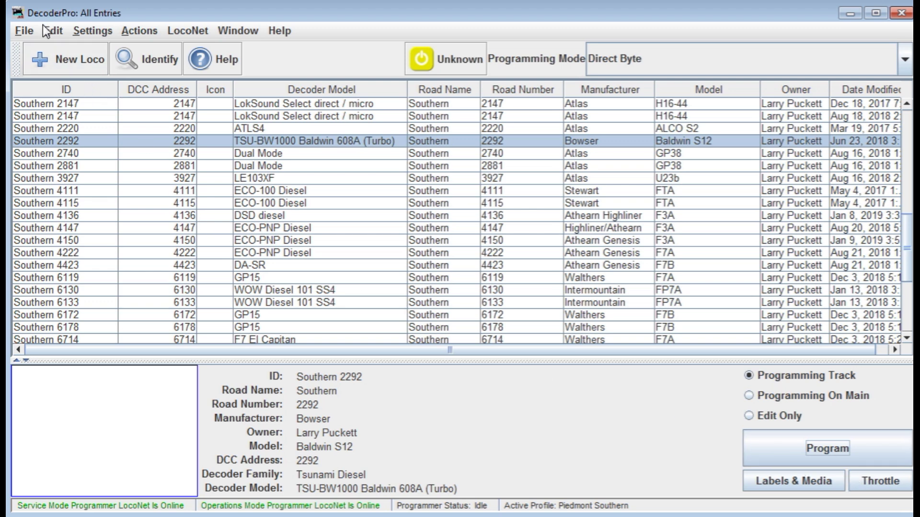
- In Connections preferences, keep Digitrax as system manufacturer and LocoNet PR3 as system connection
click(56, 31)
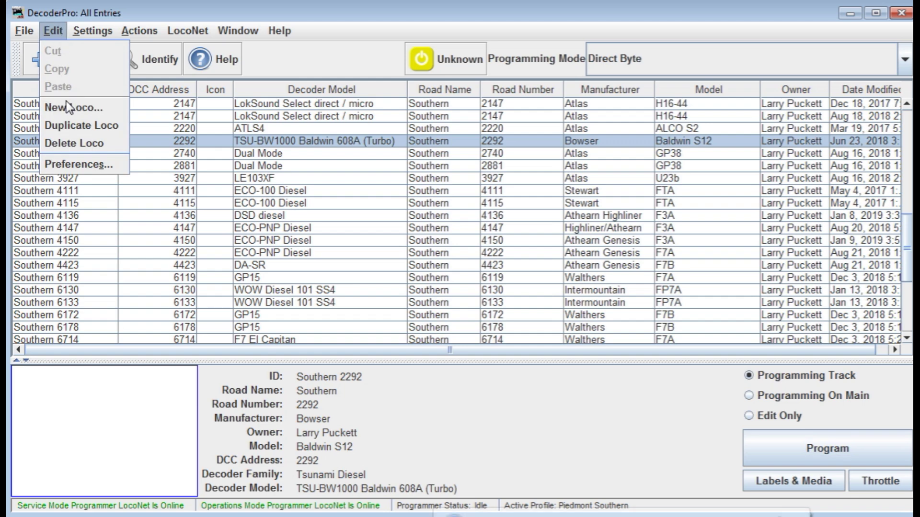
click(64, 165)
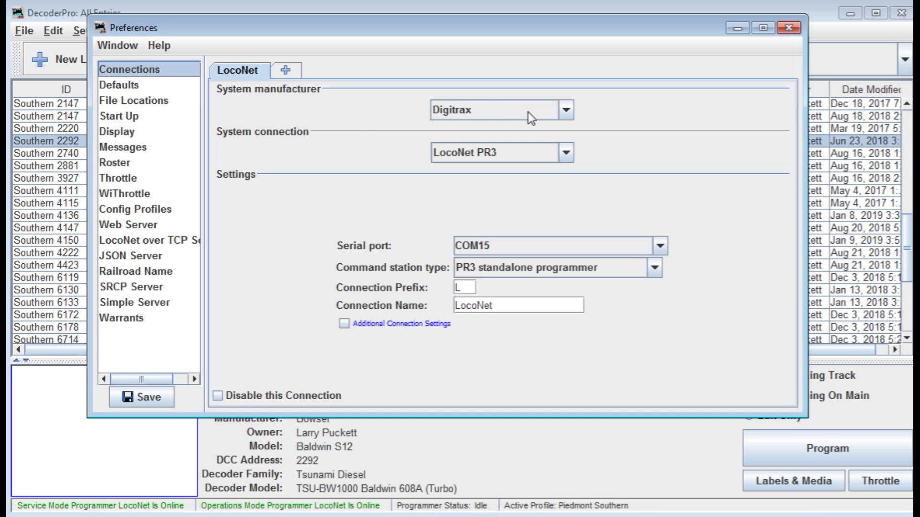
click(564, 113)
click(605, 137)
click(563, 157)
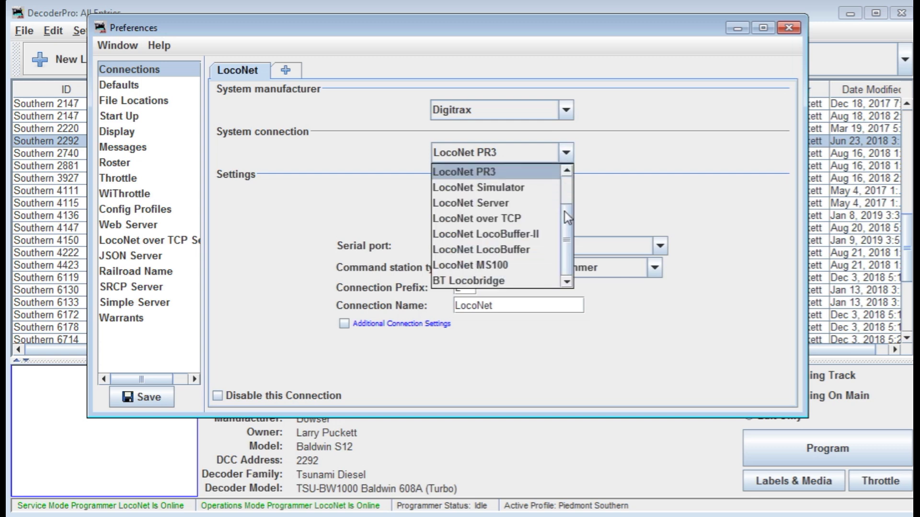
mouse_move(569, 237)
mouse_down()
mouse_move(575, 204)
mouse_move(561, 235)
mouse_move(564, 264)
mouse_up()
drag(564, 264, 564, 202)
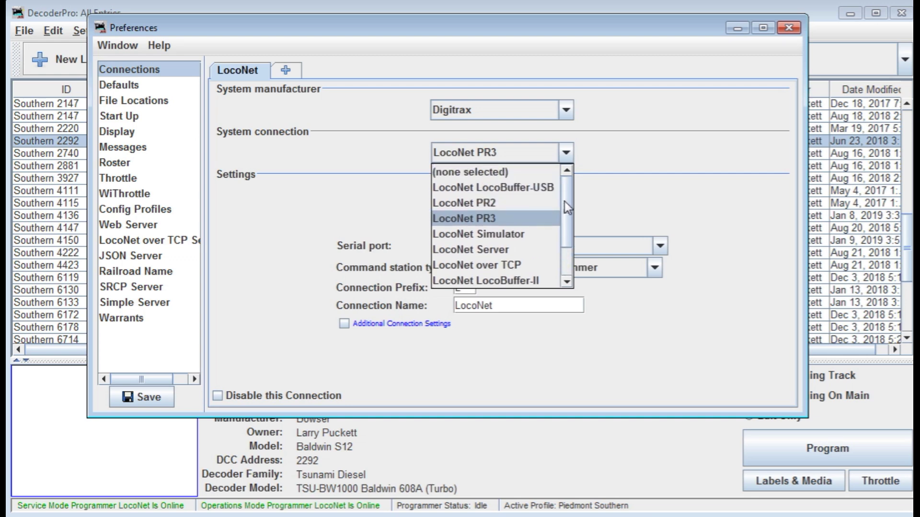
click(516, 220)
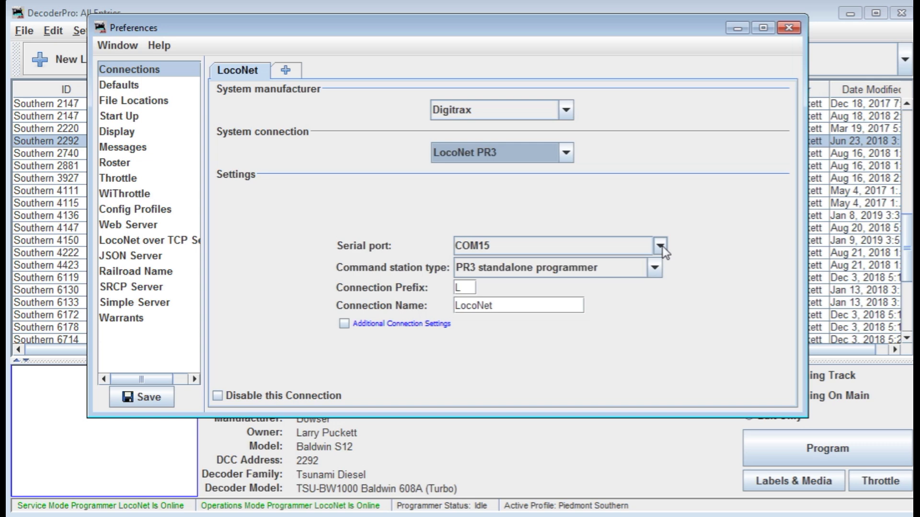
click(661, 247)
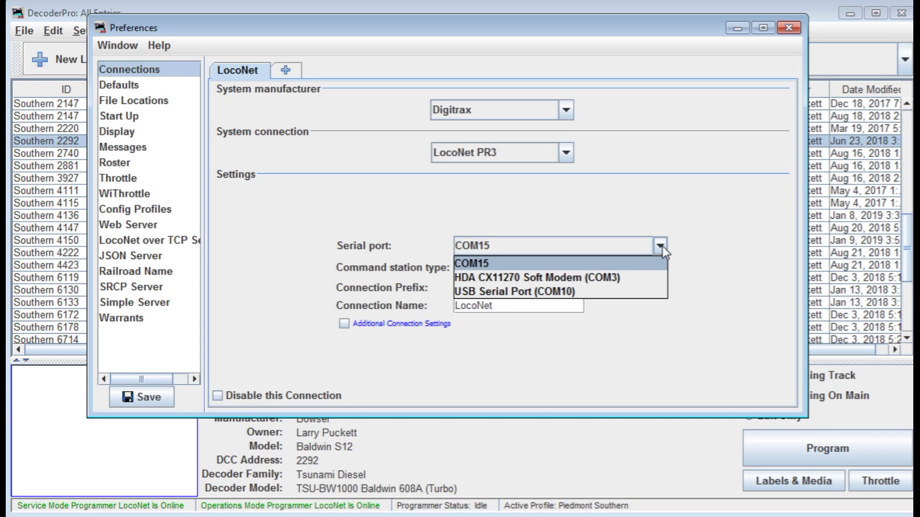
click(690, 247)
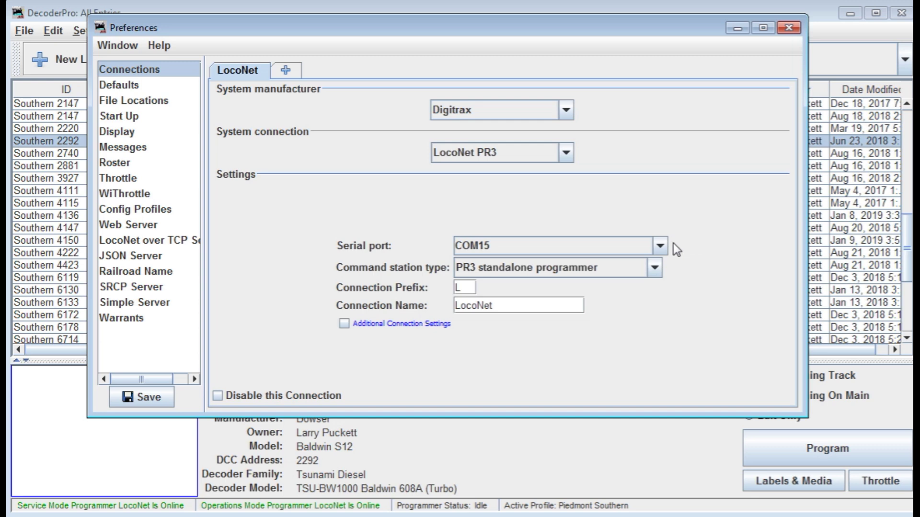
click(654, 270)
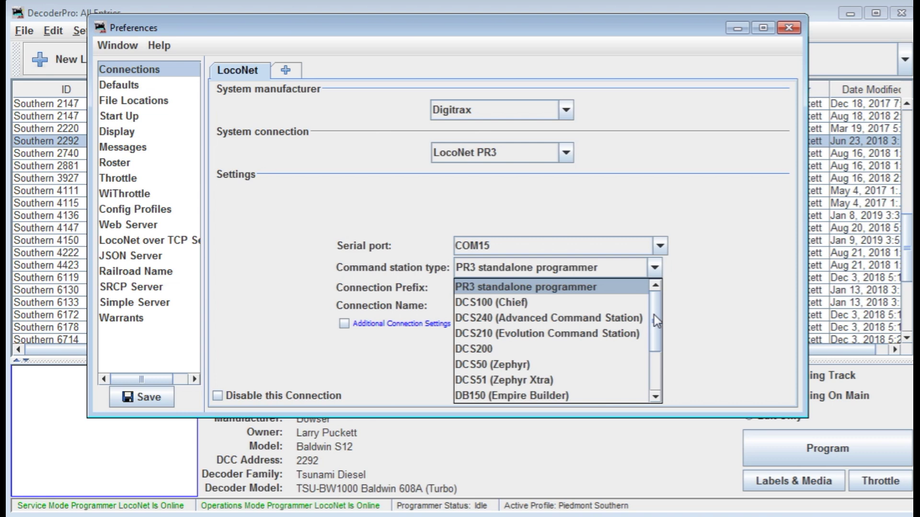
mouse_move(655, 316)
mouse_down()
mouse_move(657, 332)
mouse_move(656, 308)
mouse_up()
click(692, 288)
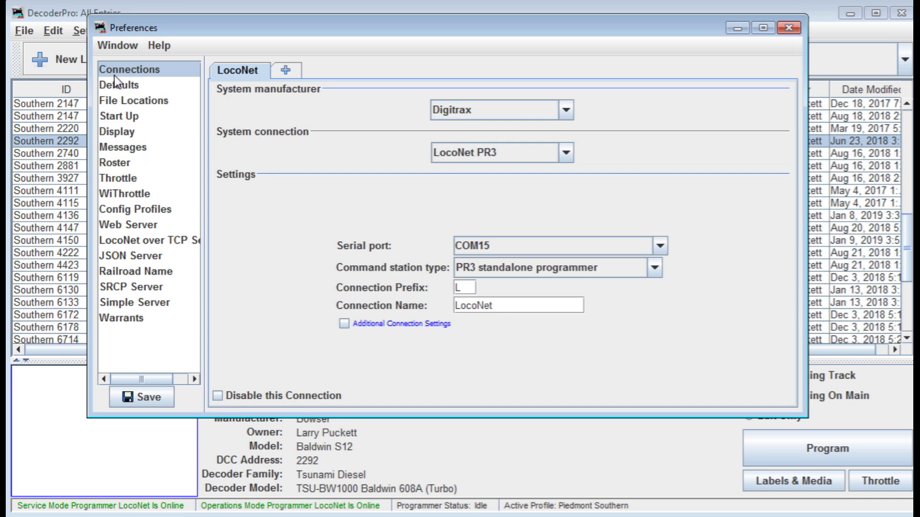
- Review the Defaults preferences, then save the preferences and close the window
click(116, 88)
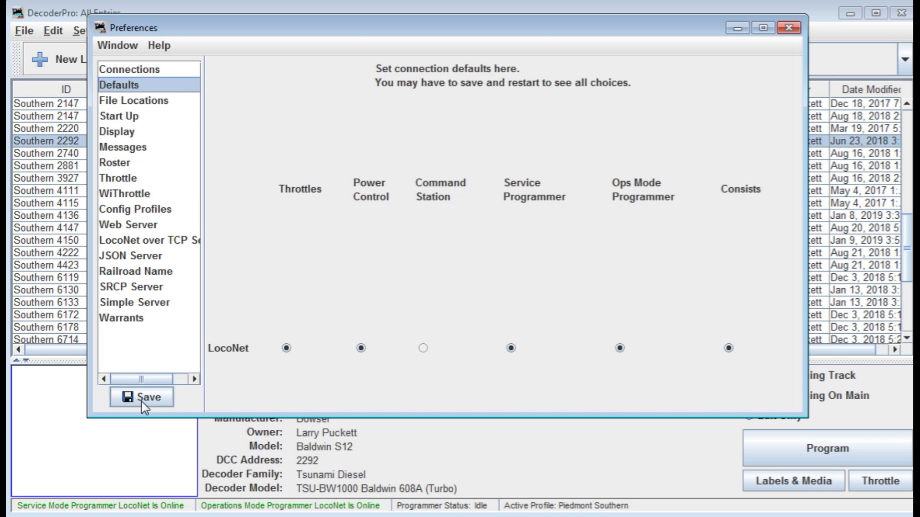
click(786, 32)
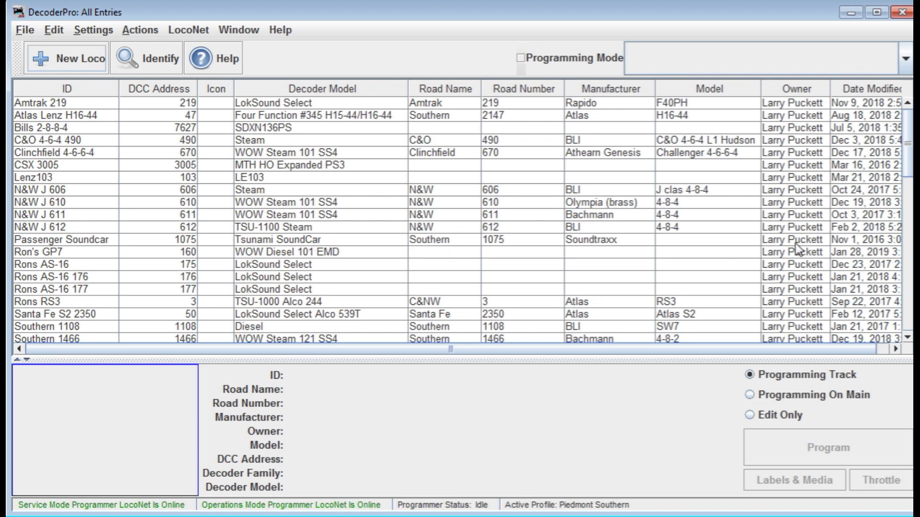
- Select Southern 2292 in the roster and open its programmer on the Programming Track
click(905, 264)
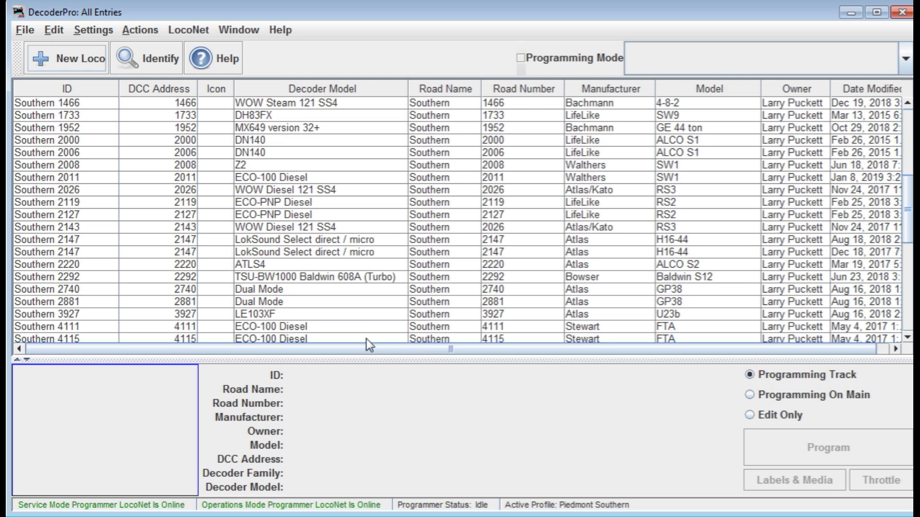
click(106, 279)
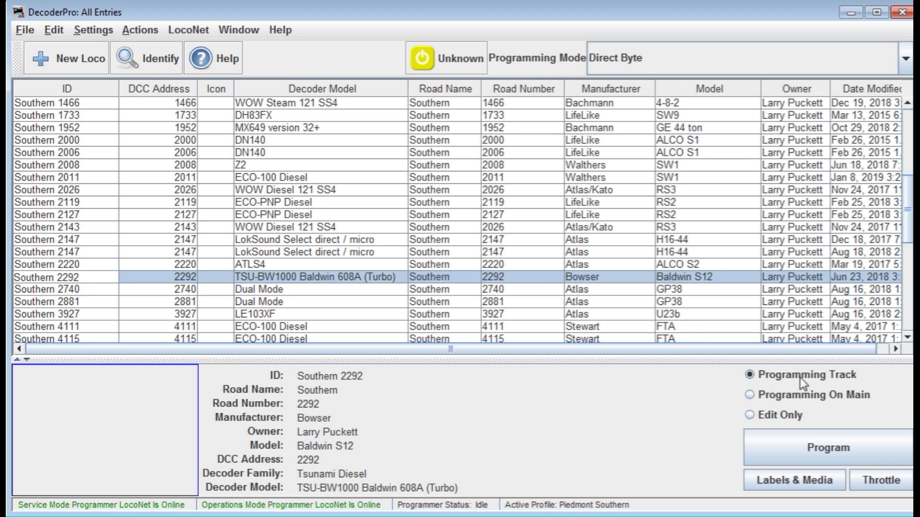
click(794, 450)
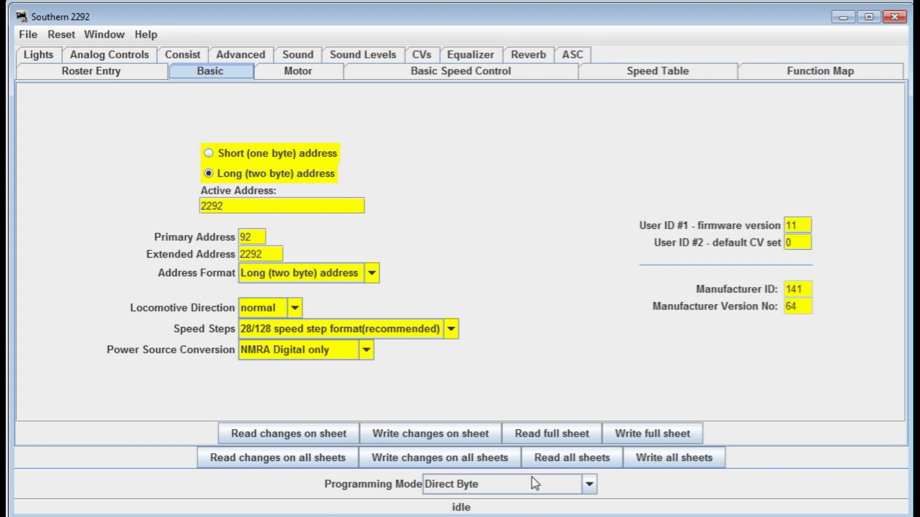
- Read the full Basic sheet from Southern 2292's decoder until the status shows OK
click(545, 434)
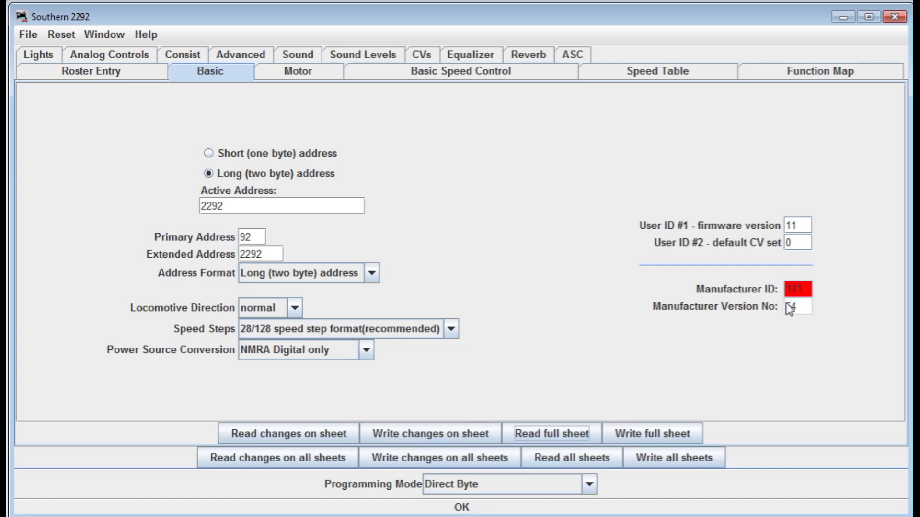
- Replace primary address 92 with 3 and write the sheet's changes to the decoder
mouse_move(806, 297)
drag(254, 237, 232, 245)
drag(251, 236, 239, 237)
text(3)
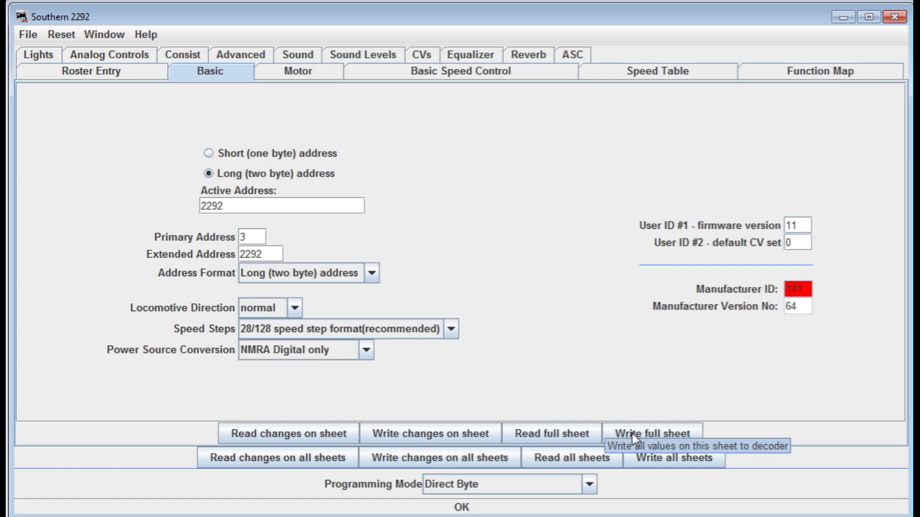
click(470, 433)
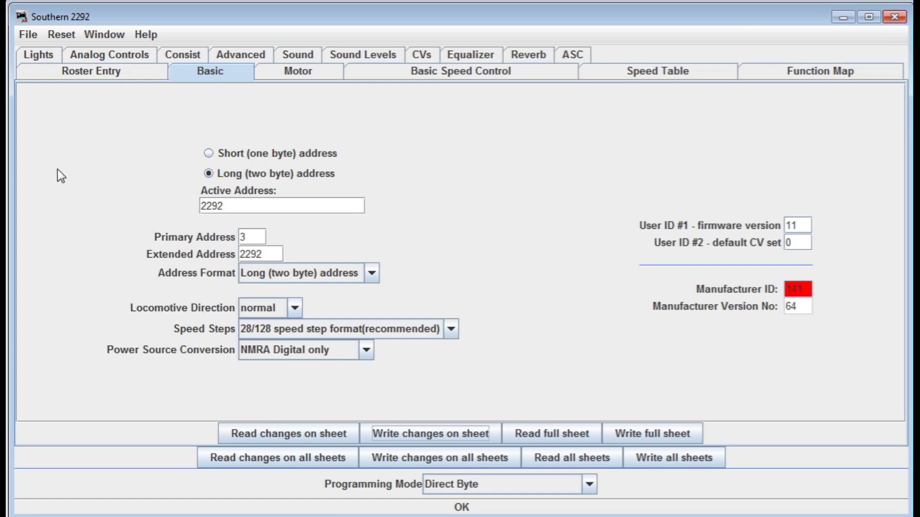
click(24, 35)
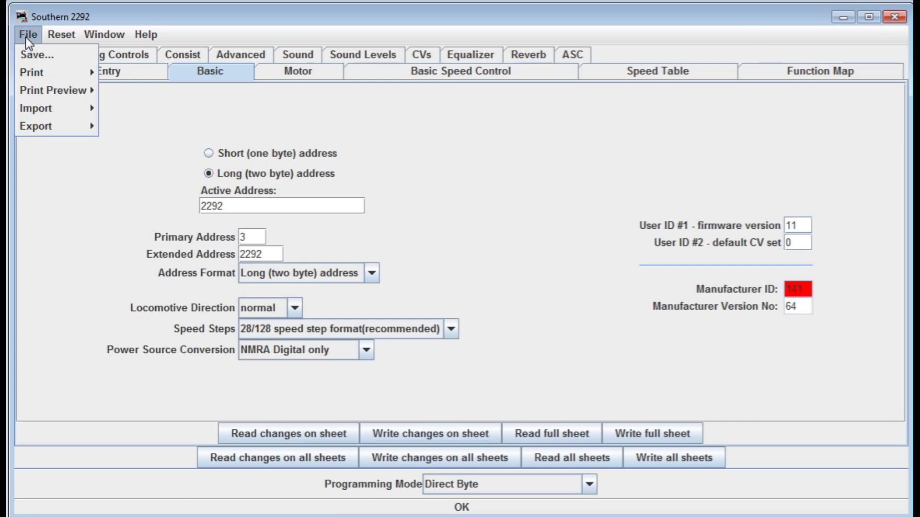
- Dismiss the File menu and close the Southern 2292 programmer, confirming in the Choose one dialog
mouse_move(44, 72)
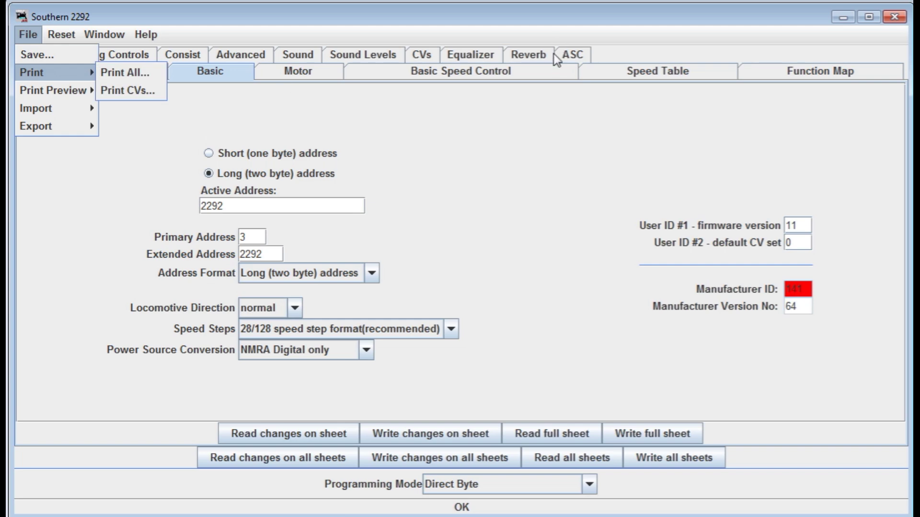
click(731, 130)
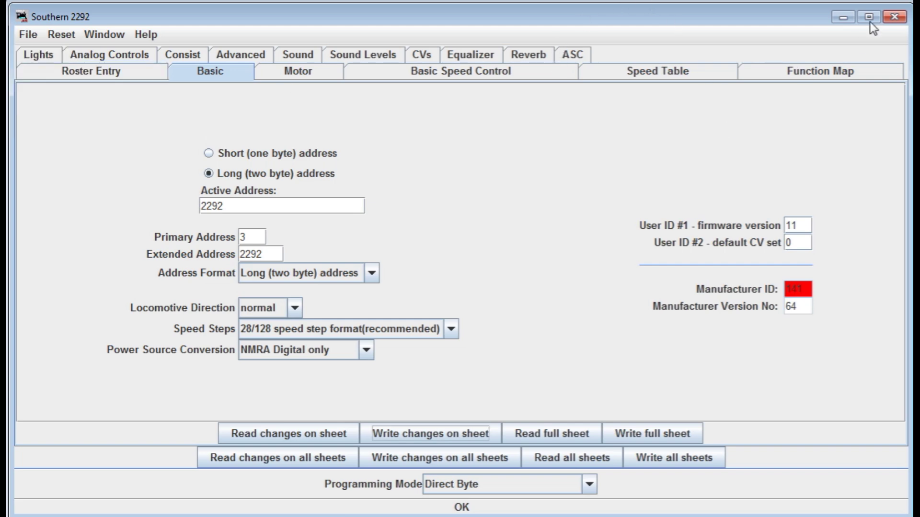
click(894, 17)
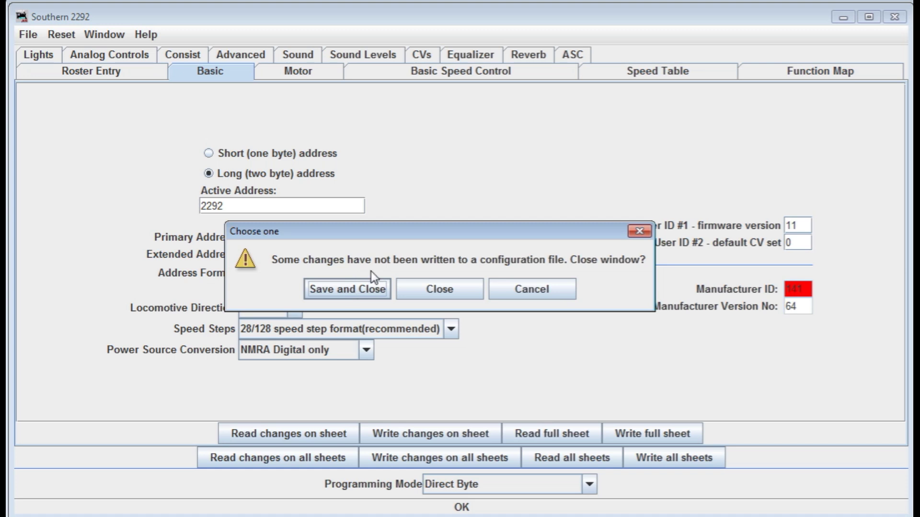
click(419, 289)
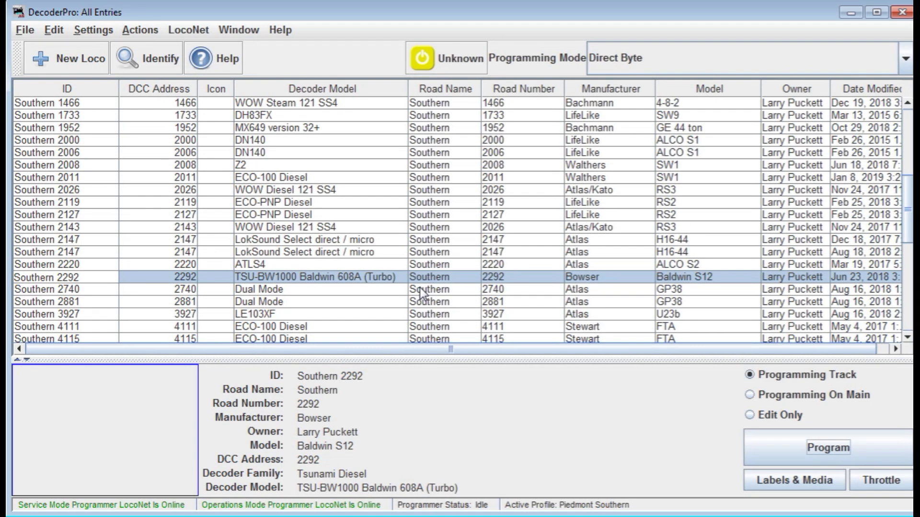